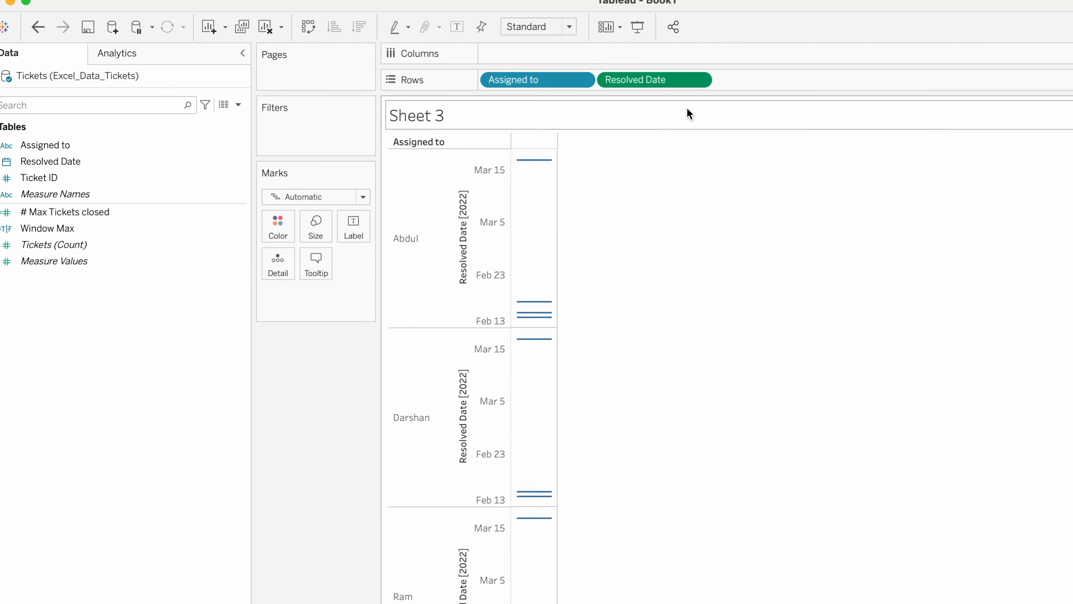
# Make the Resolved Date field on Rows discrete and place it before Assigned to
pyautogui.click(692, 79)
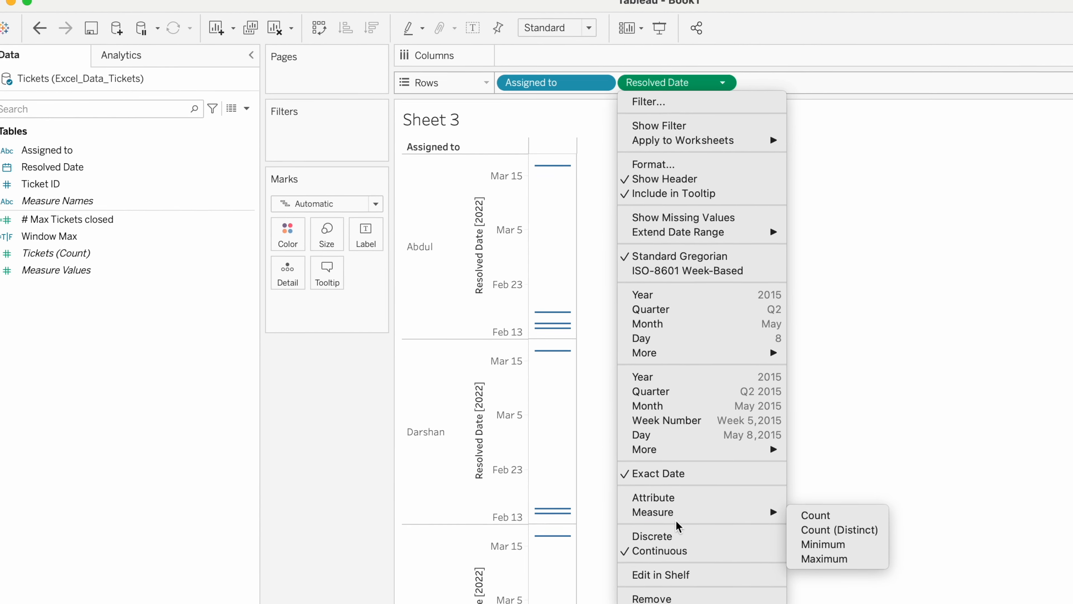
pyautogui.click(676, 531)
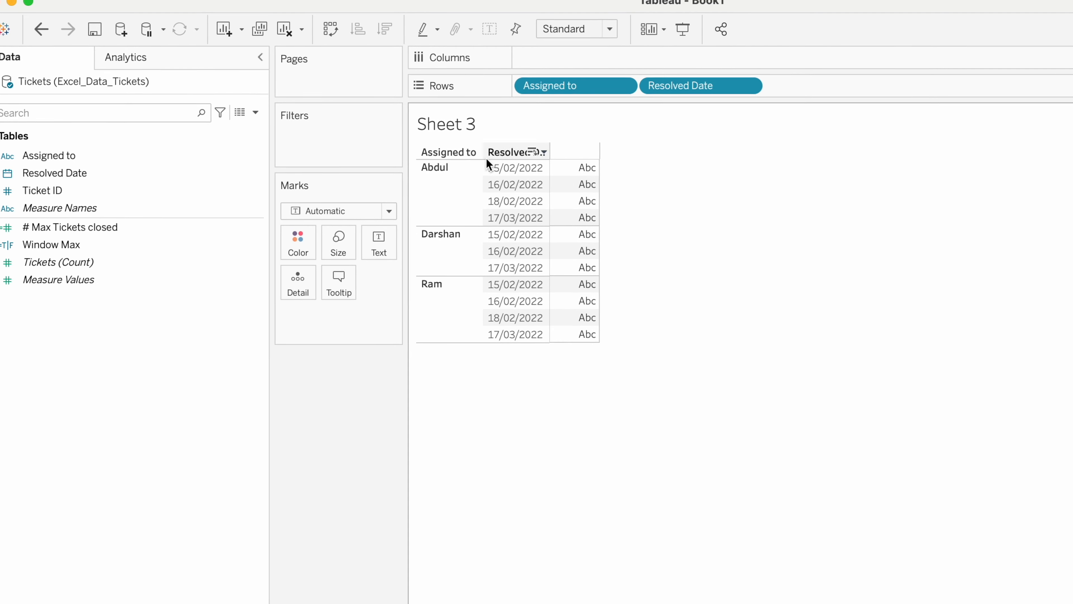
pyautogui.moveTo(701, 88); pyautogui.dragTo(539, 97)
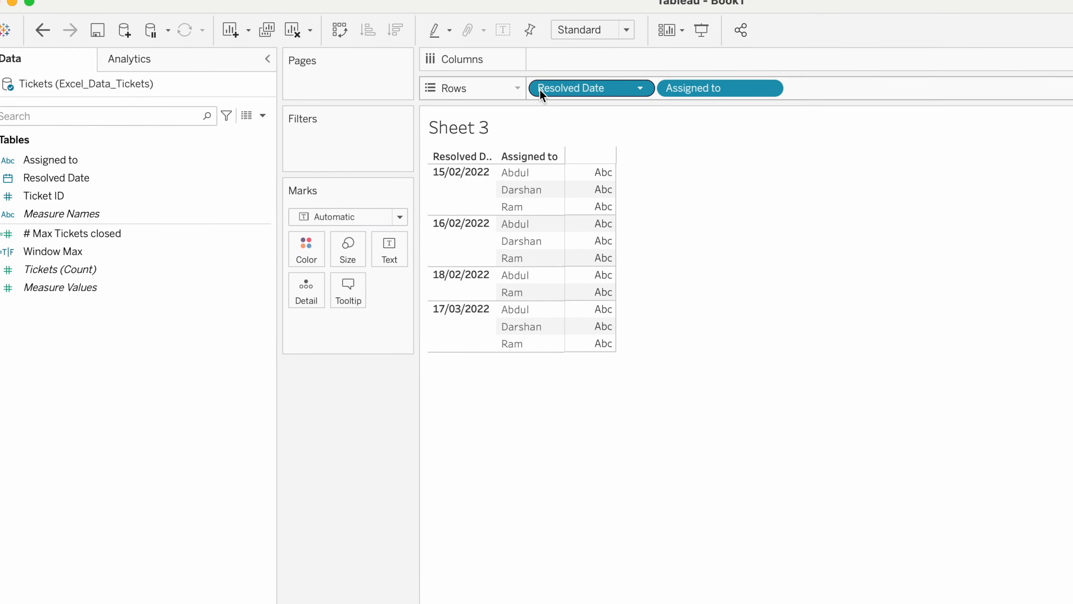
# Create a new calculated field and name it "# of Tickets"
pyautogui.click(74, 289)
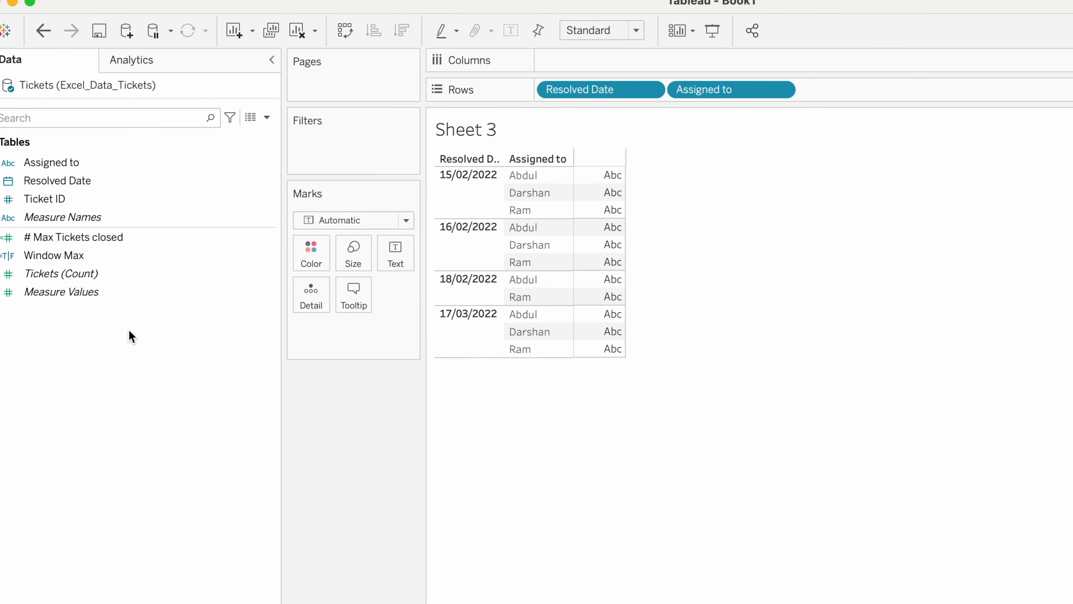
pyautogui.rightClick(98, 354)
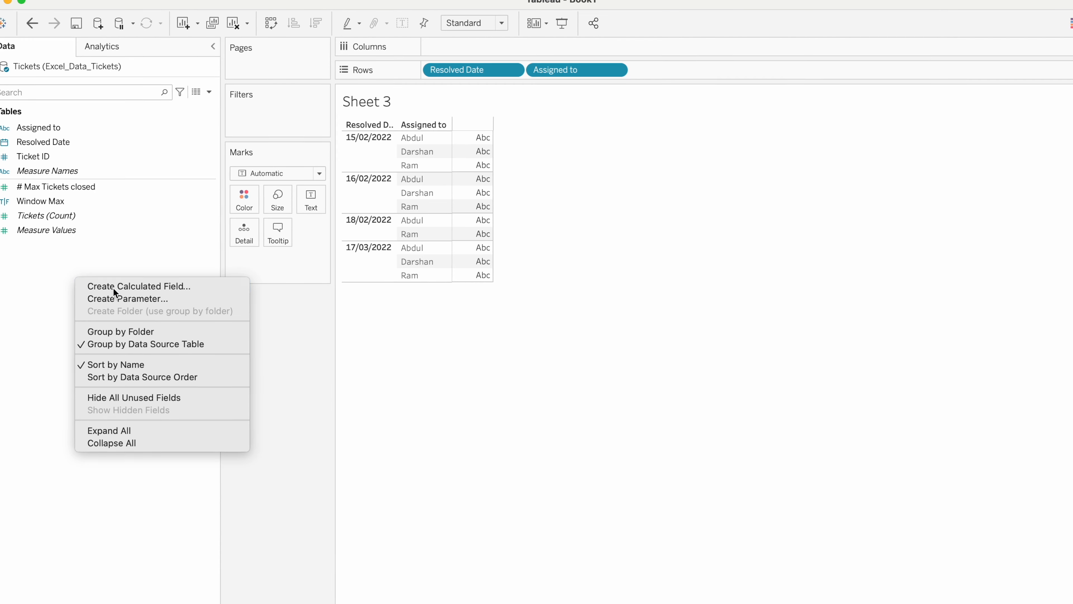
pyautogui.click(143, 364)
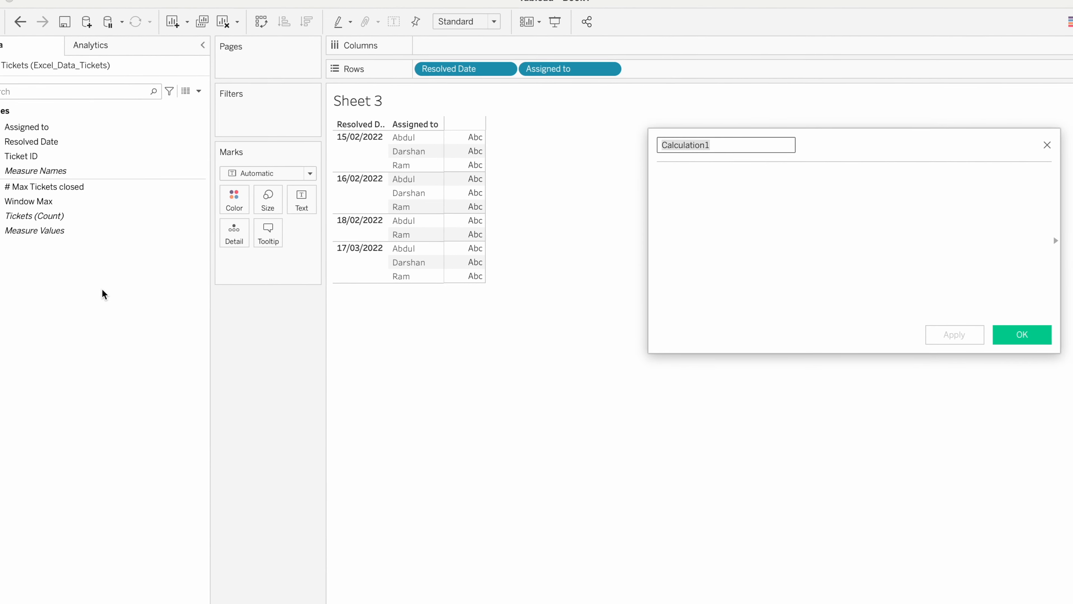
pyautogui.write('# of TIc')
pyautogui.press('BackSpace')
pyautogui.press('BackSpace')
pyautogui.write('ickets')
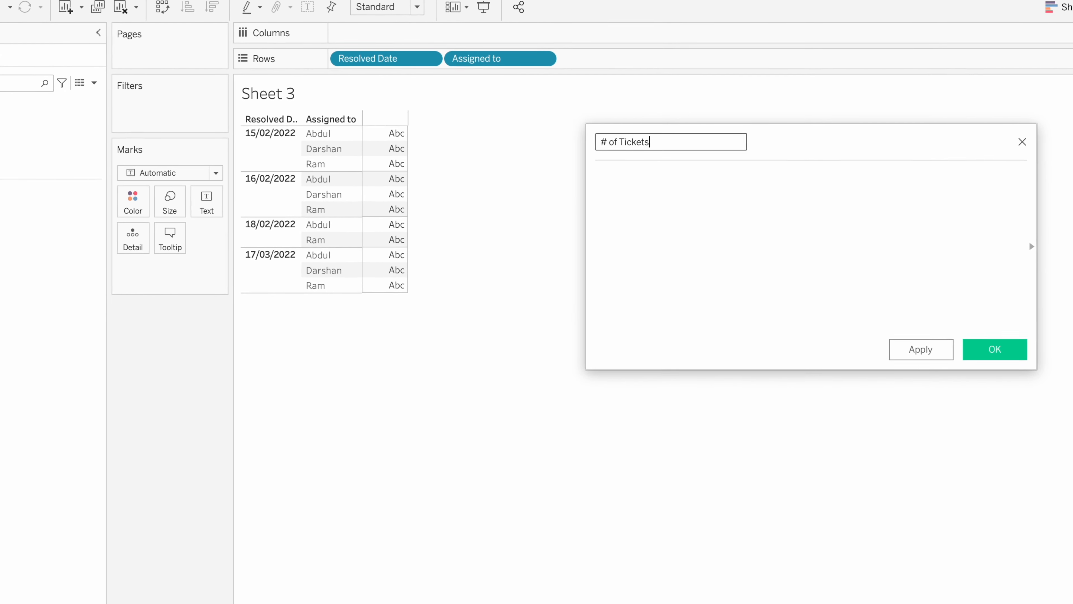
# Define # of Tickets as COUNTD([Ticket ID]), save it, and show it as text values in the table
pyautogui.press('Tab')
pyautogui.write('coun')
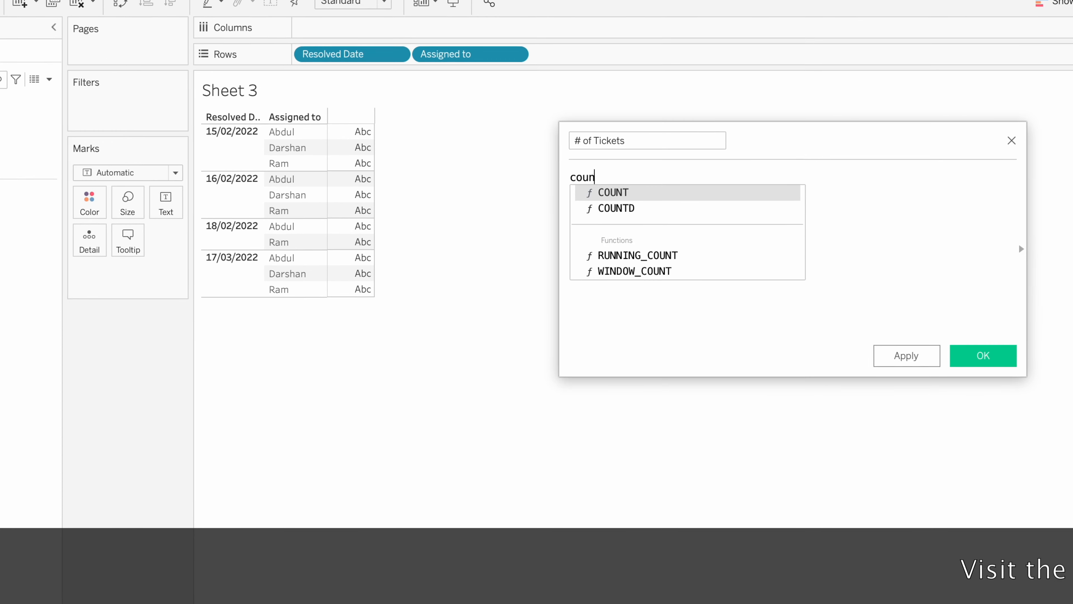
pyautogui.press('Down')
pyautogui.press('Return')
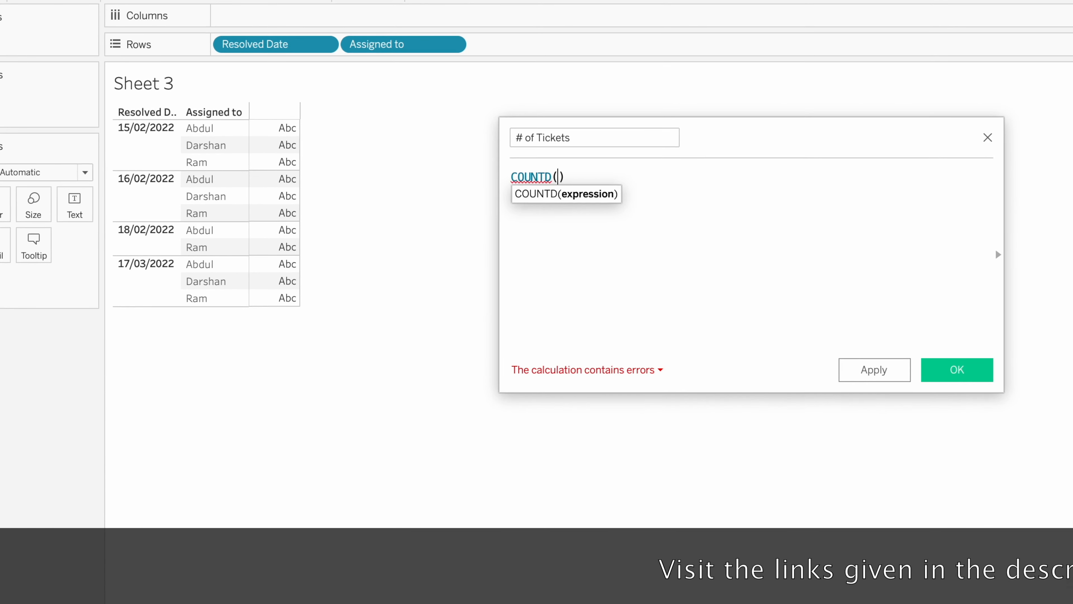
pyautogui.write('tick')
pyautogui.press('Return')
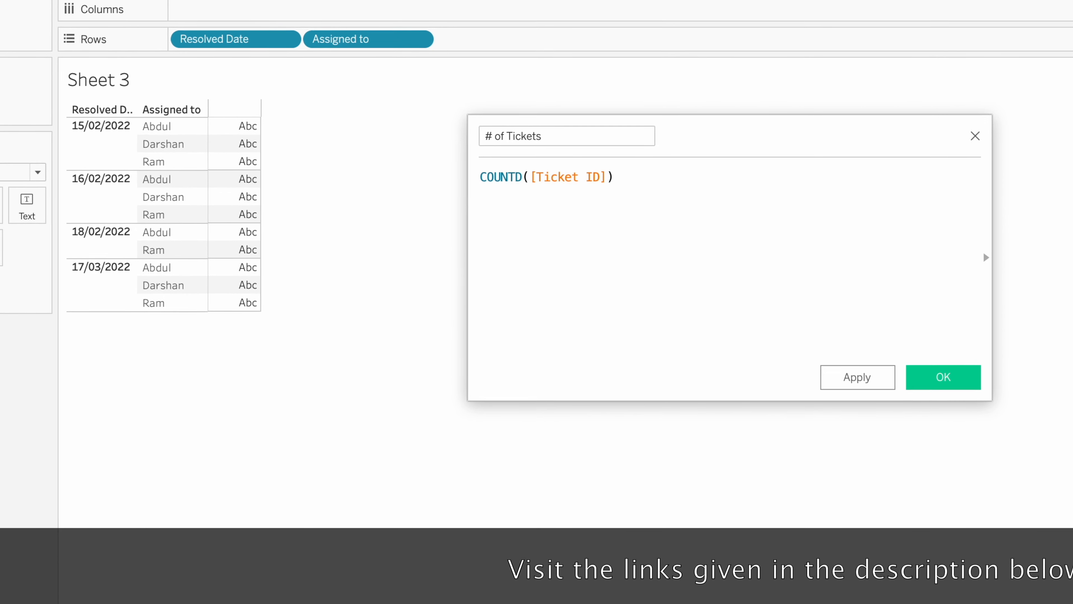
pyautogui.click(941, 382)
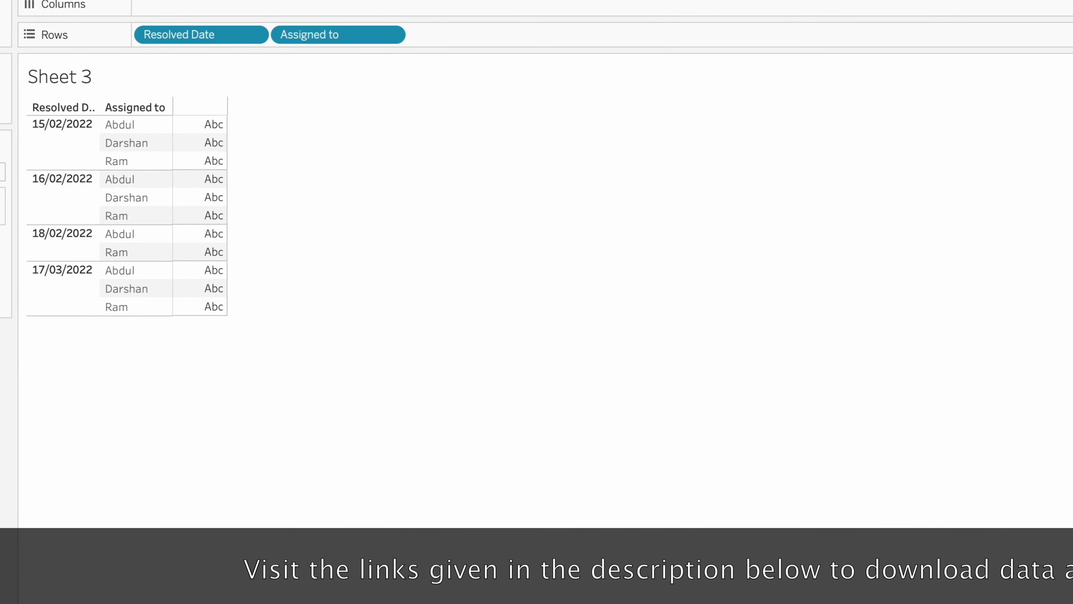
pyautogui.moveTo(37, 192); pyautogui.dragTo(291, 194)
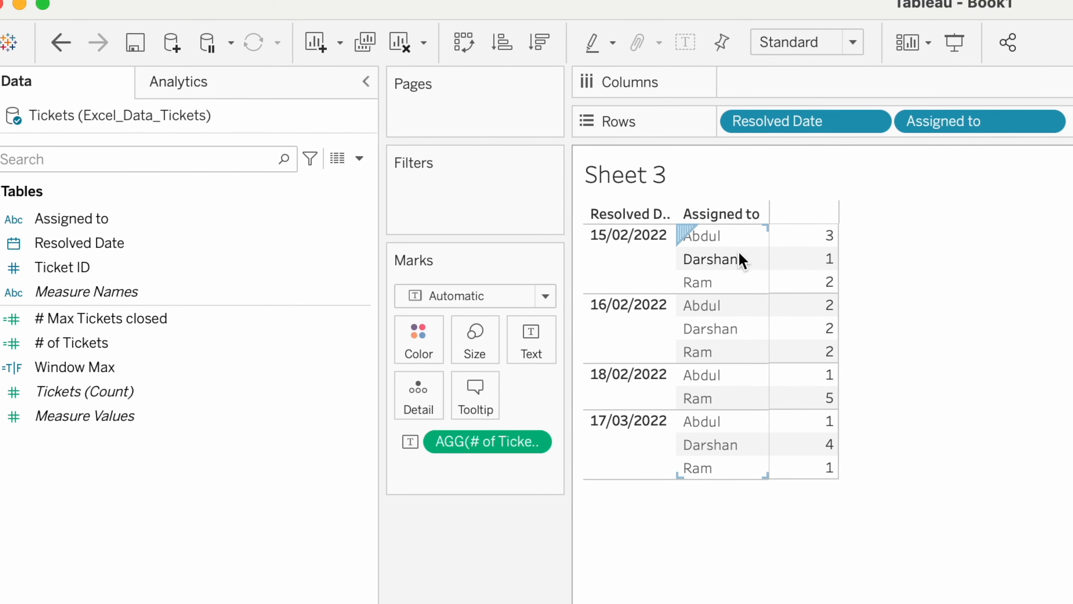
# Create a calculated field named "Max Tickets" with the formula WINDOW_MAX(COUNTD([Ticket ID]))
pyautogui.click(361, 159)
pyautogui.click(418, 179)
pyautogui.write('Max Tickets')
pyautogui.click(500, 254)
pyautogui.write('WINDOW_MAX(COUNTD([Ticket ID])')
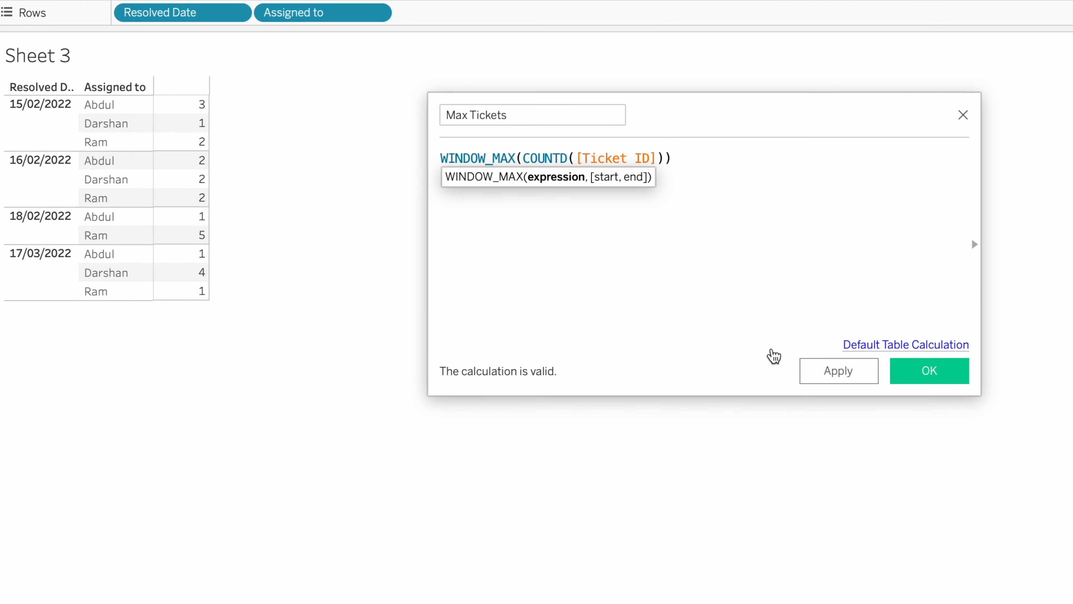
pyautogui.click(932, 368)
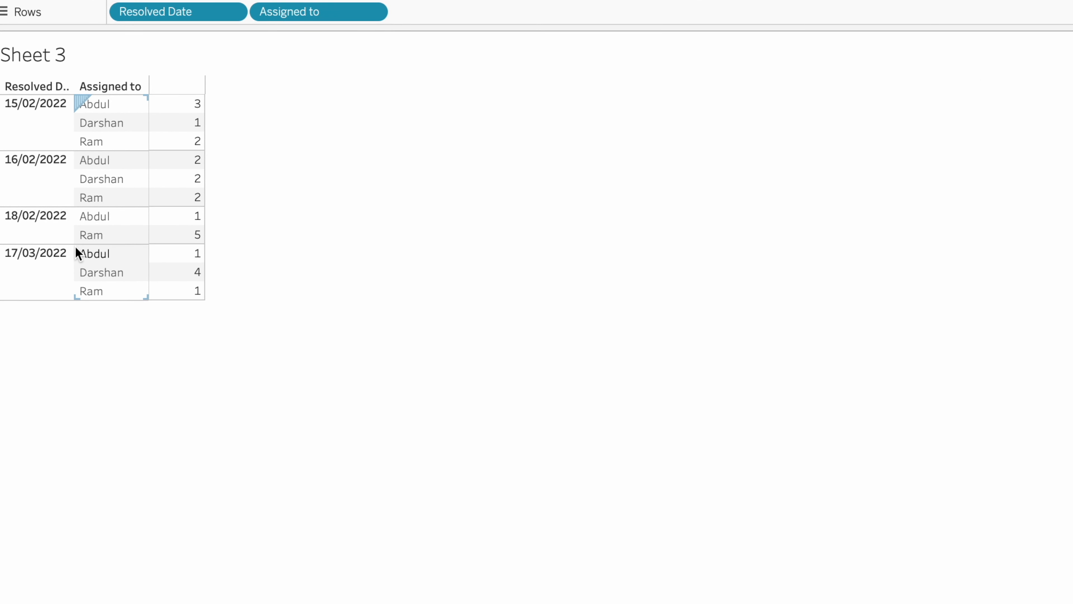
# Add Max Tickets to Rows after Assigned to and make it discrete
pyautogui.moveTo(34, 205); pyautogui.dragTo(576, 77)
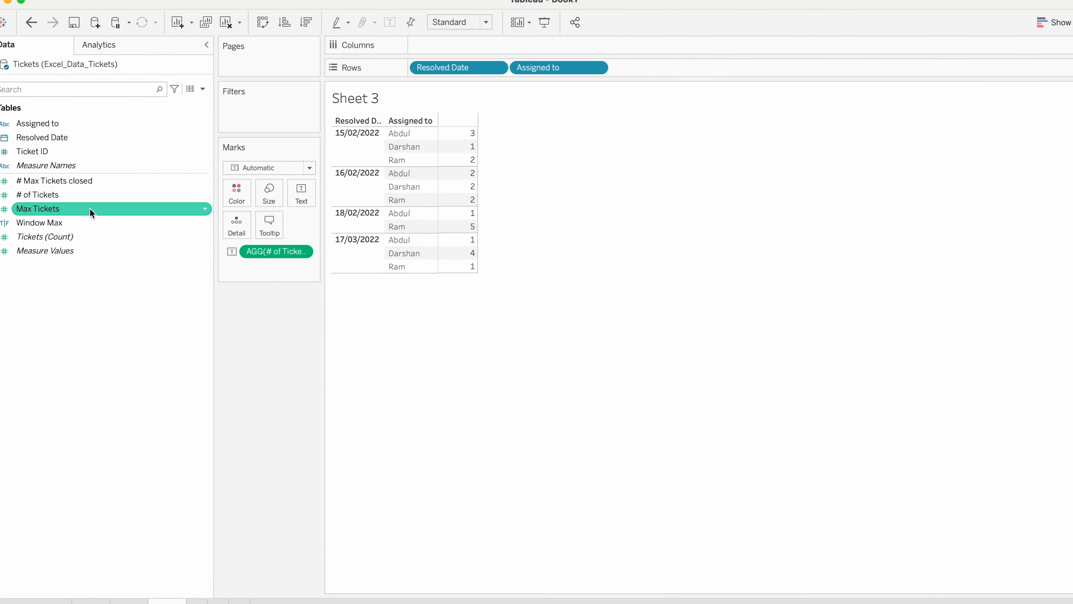
pyautogui.moveTo(60, 231); pyautogui.dragTo(741, 75)
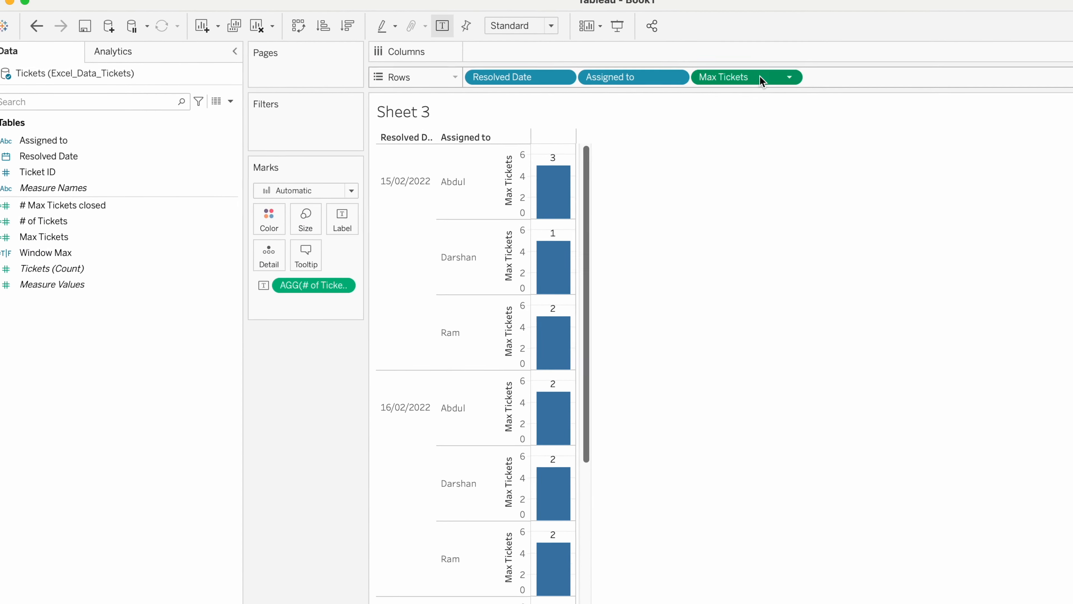
pyautogui.rightClick(760, 76)
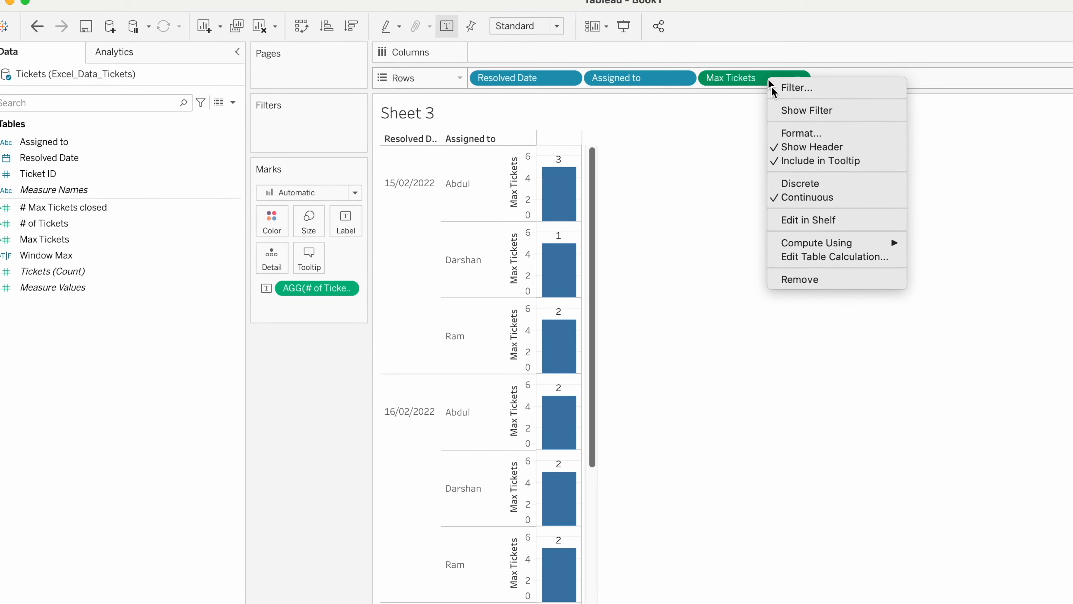
pyautogui.click(834, 182)
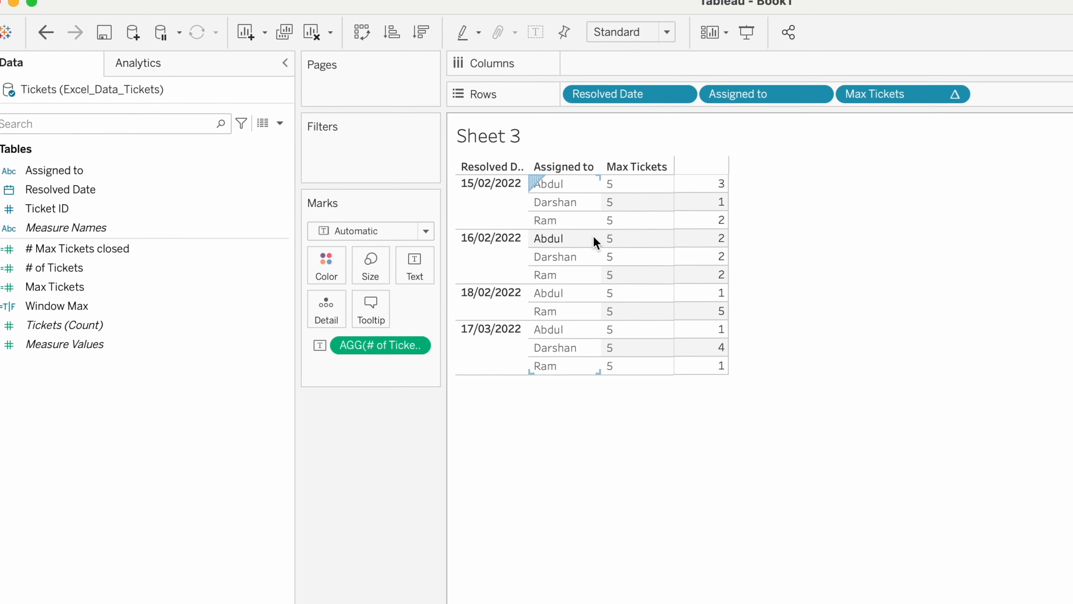
pyautogui.rightClick(919, 101)
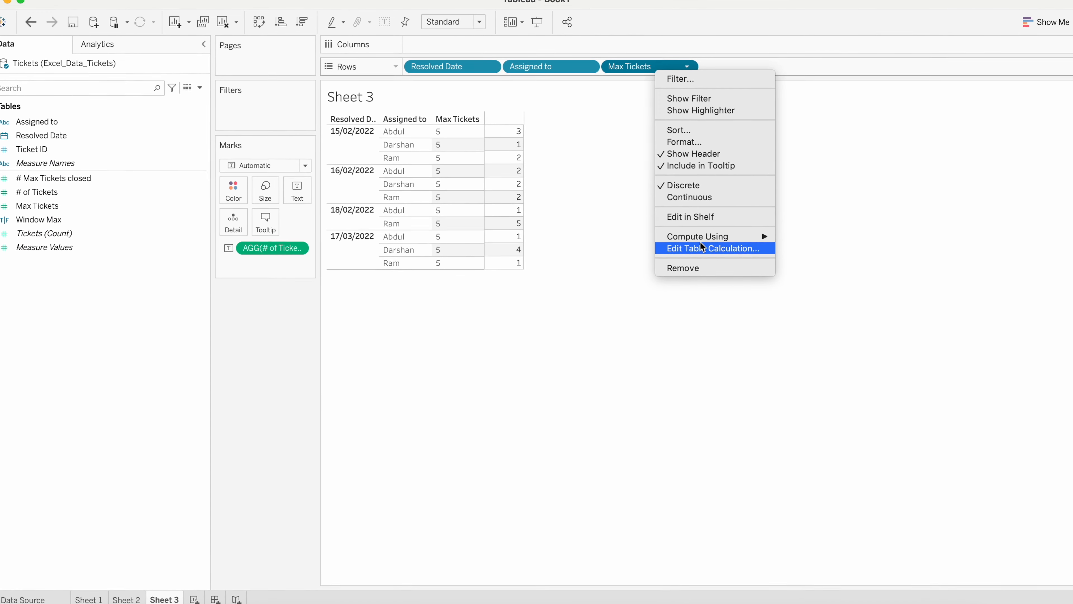
pyautogui.moveTo(706, 239)
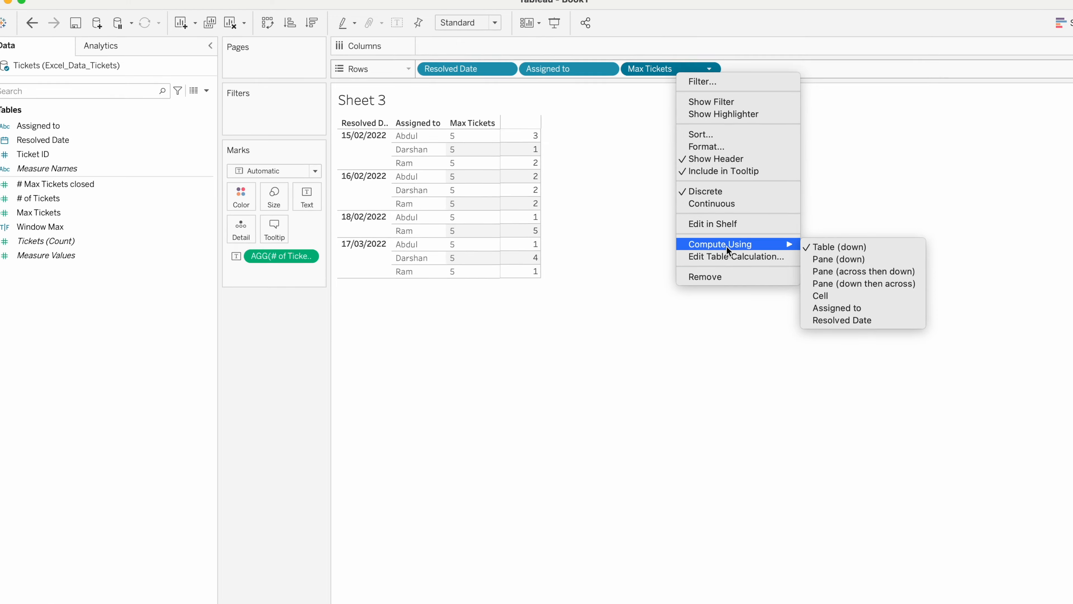
pyautogui.click(556, 308)
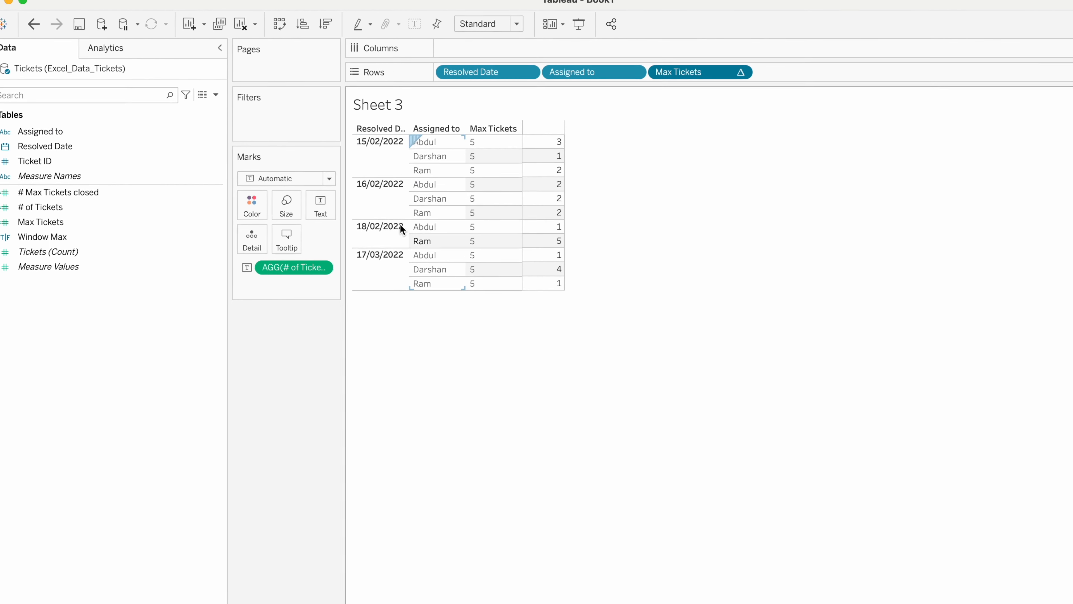
pyautogui.moveTo(559, 222)
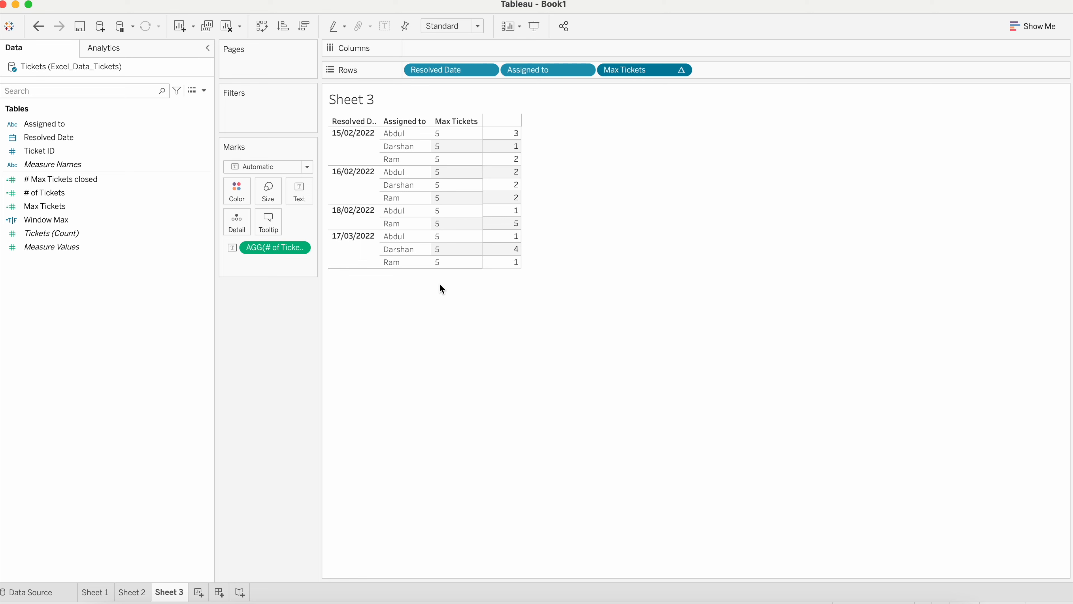
# Edit the Max Tickets table calculation to compute using specific dimensions, with Assigned to ticked and Resolved Date unticked
pyautogui.rightClick(628, 73)
pyautogui.moveTo(710, 236)
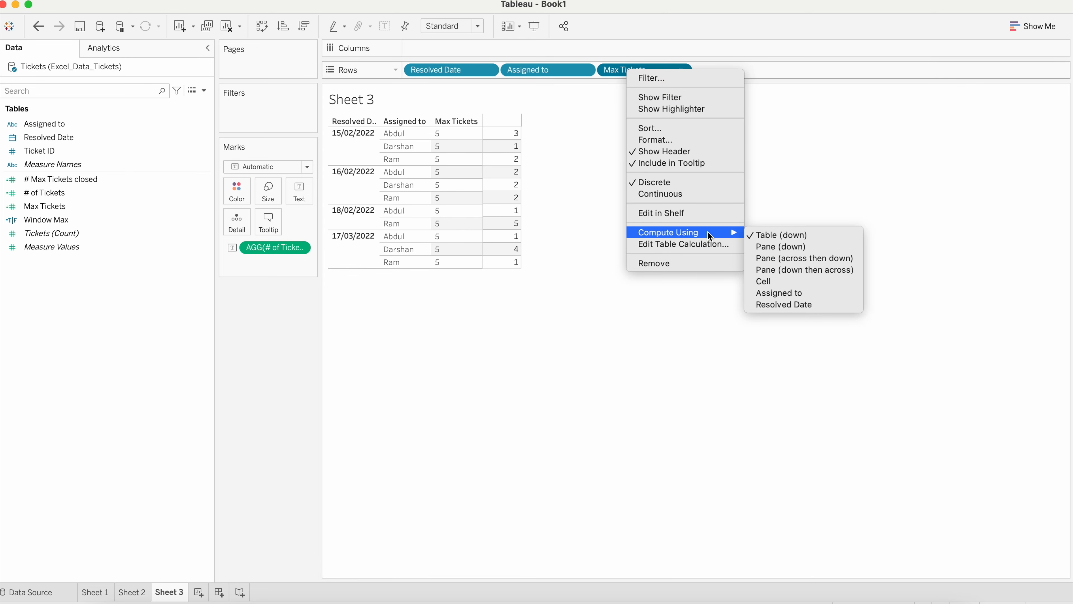
pyautogui.click(696, 245)
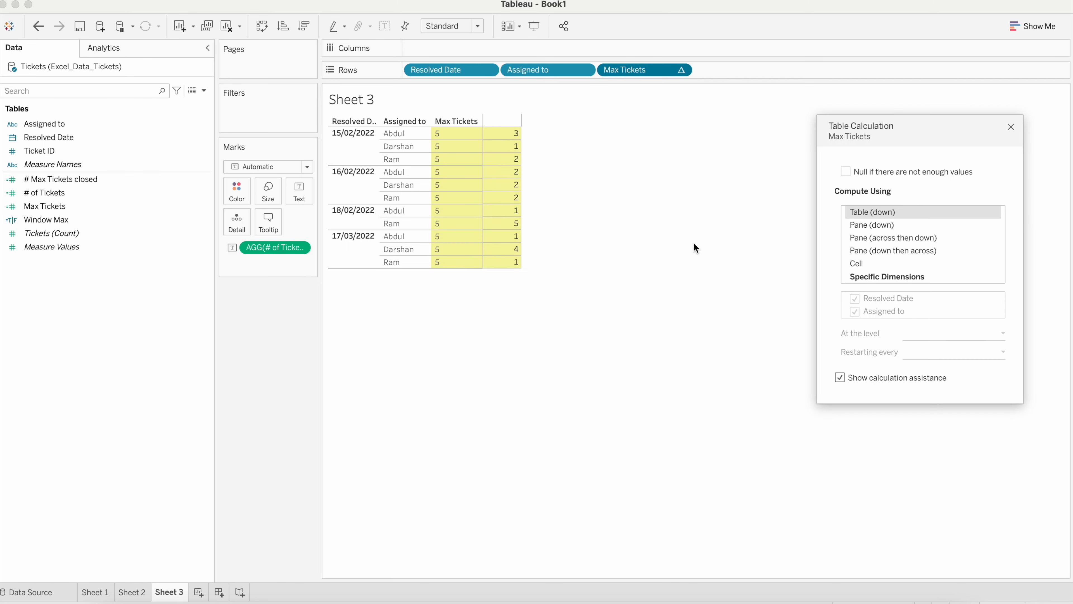
pyautogui.click(877, 275)
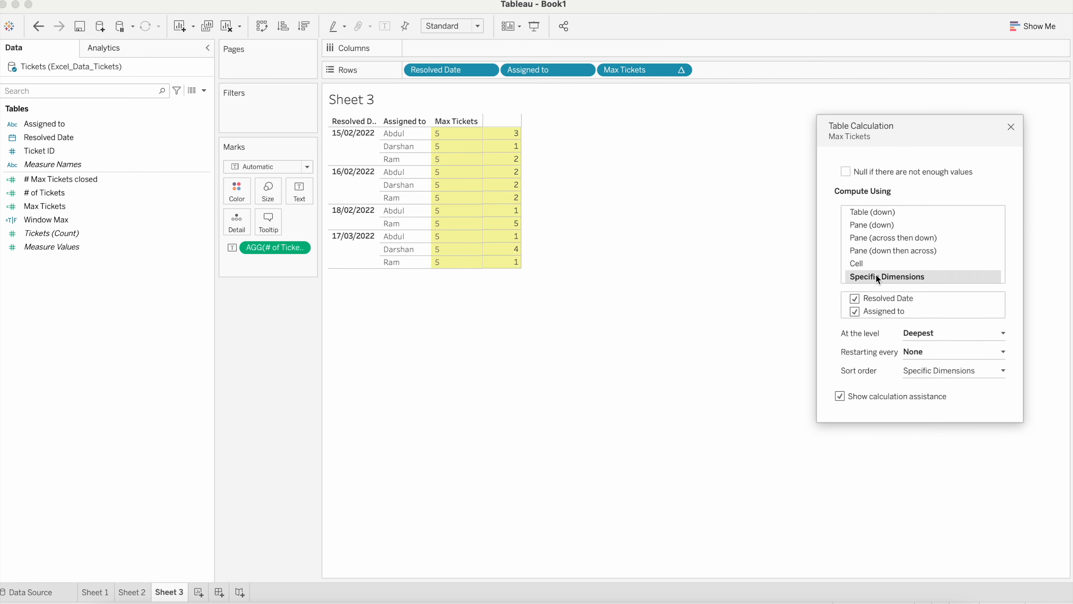
pyautogui.click(855, 298)
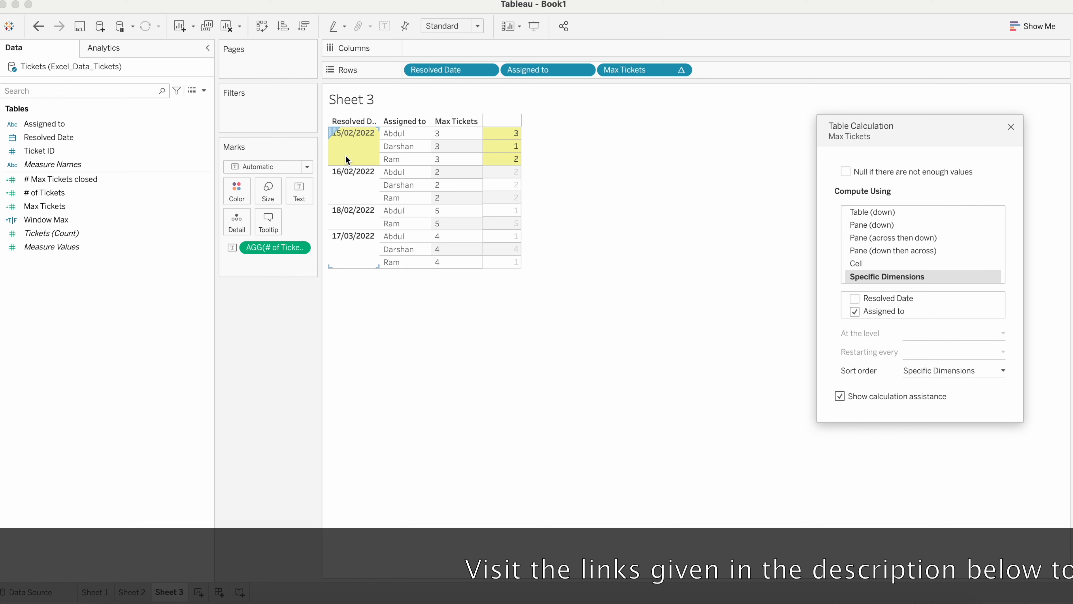
pyautogui.moveTo(514, 137)
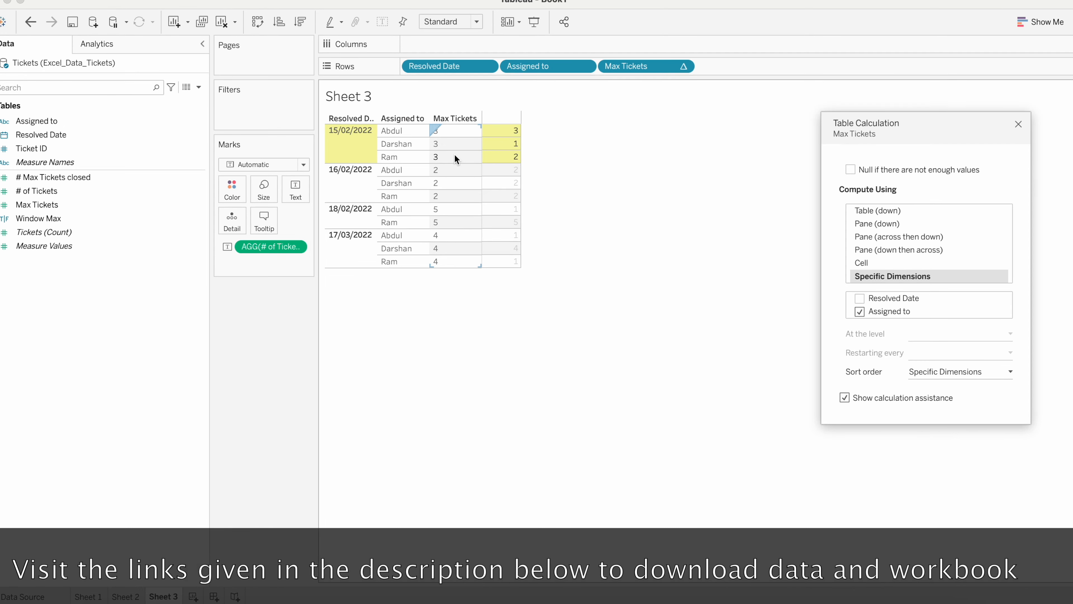
pyautogui.click(1019, 125)
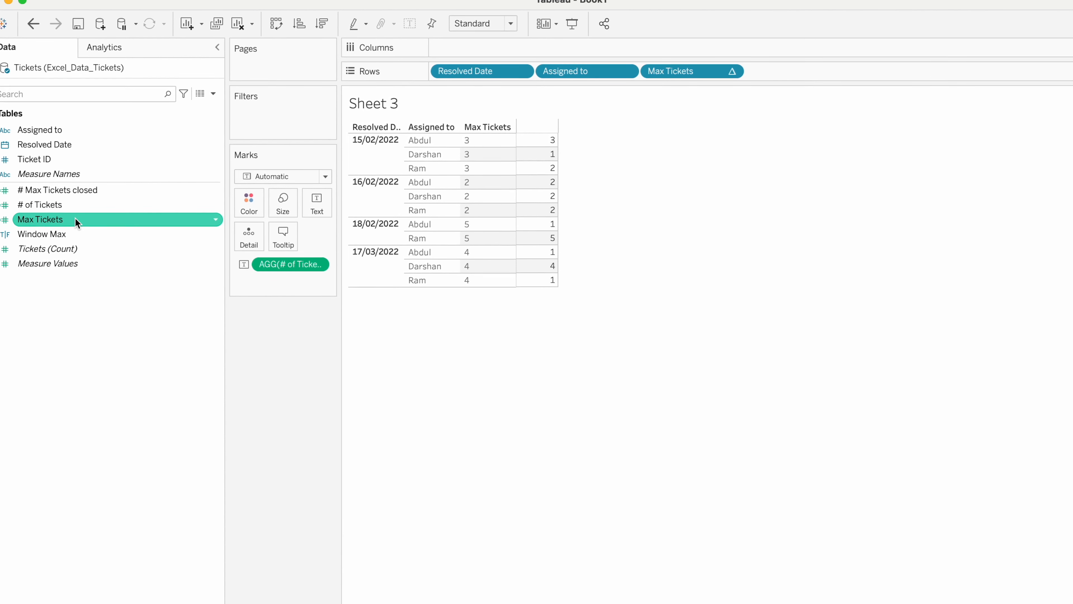
# Change the Max Tickets formula to WINDOW_MAX(COUNTD([Ticket ID]))=COUNTD([Ticket ID]) and save it
pyautogui.rightClick(76, 221)
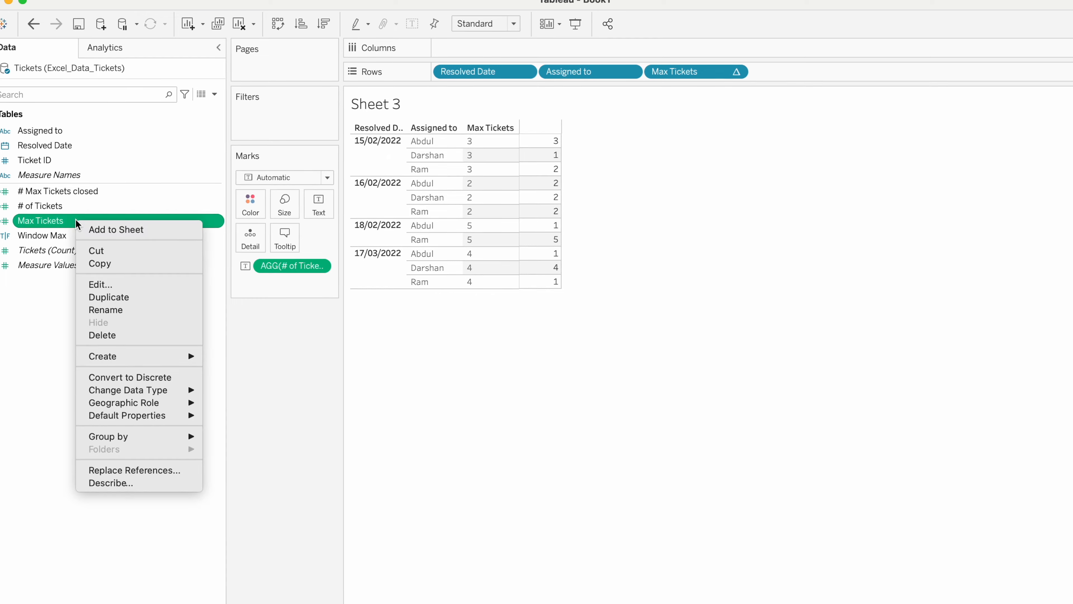
pyautogui.click(102, 285)
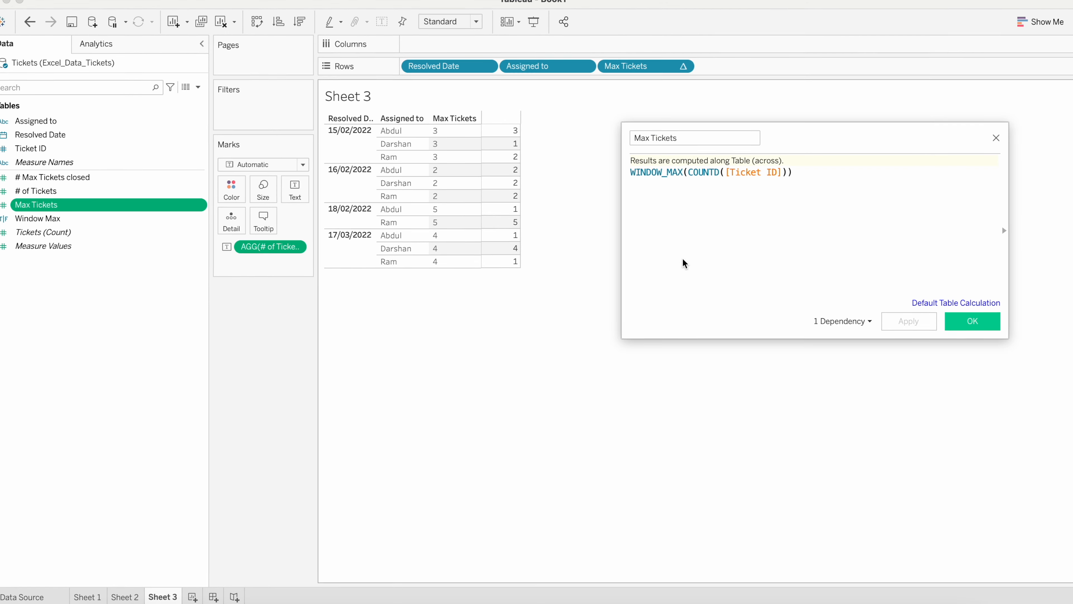
pyautogui.write('=')
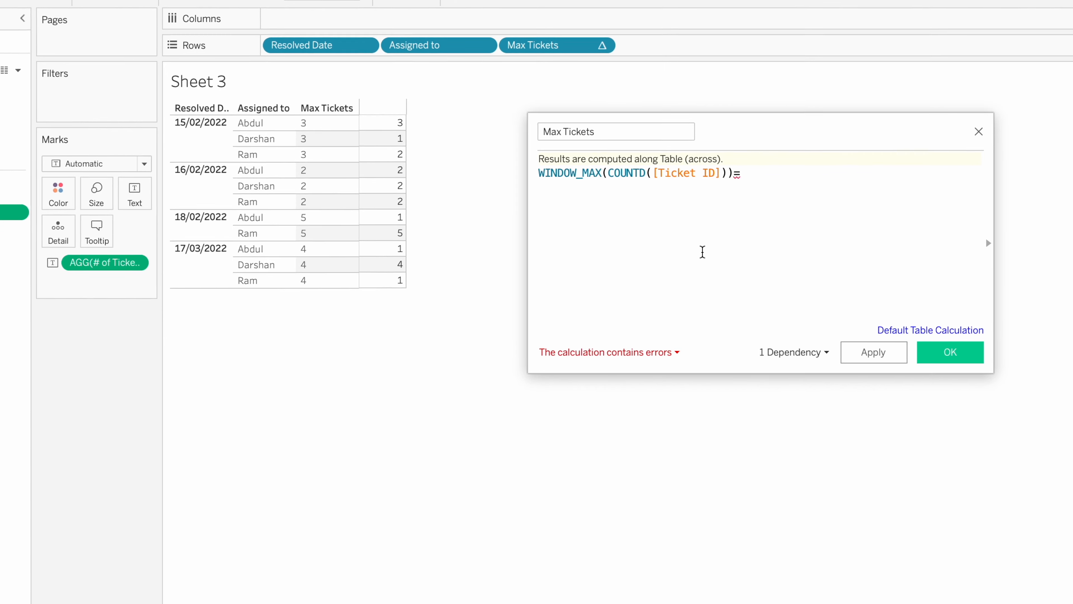
pyautogui.write('coun')
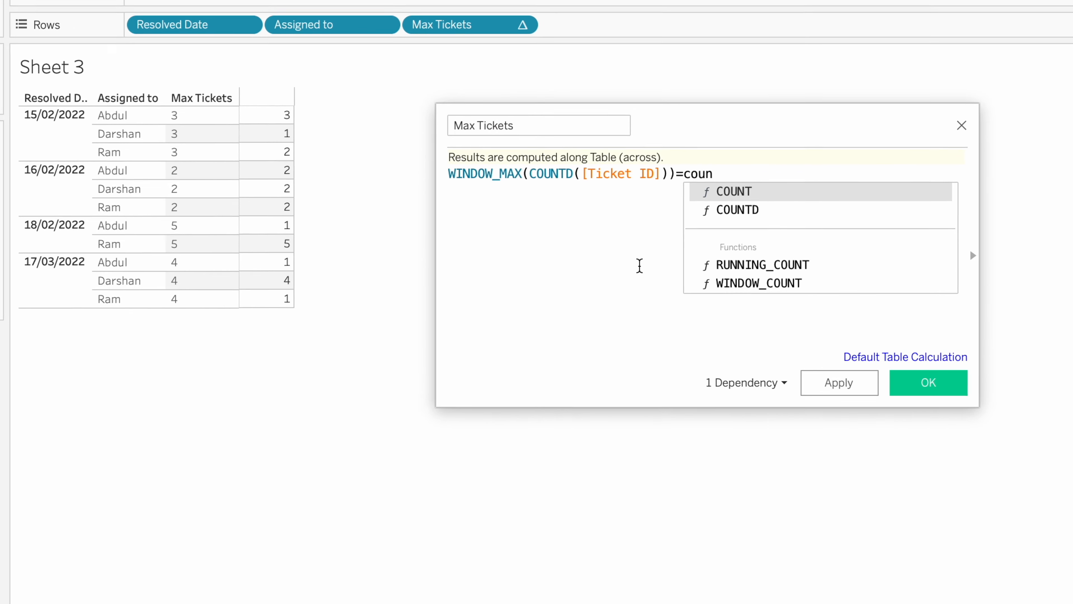
pyautogui.write('t')
pyautogui.press('Down')
pyautogui.press('Return')
pyautogui.write('tick')
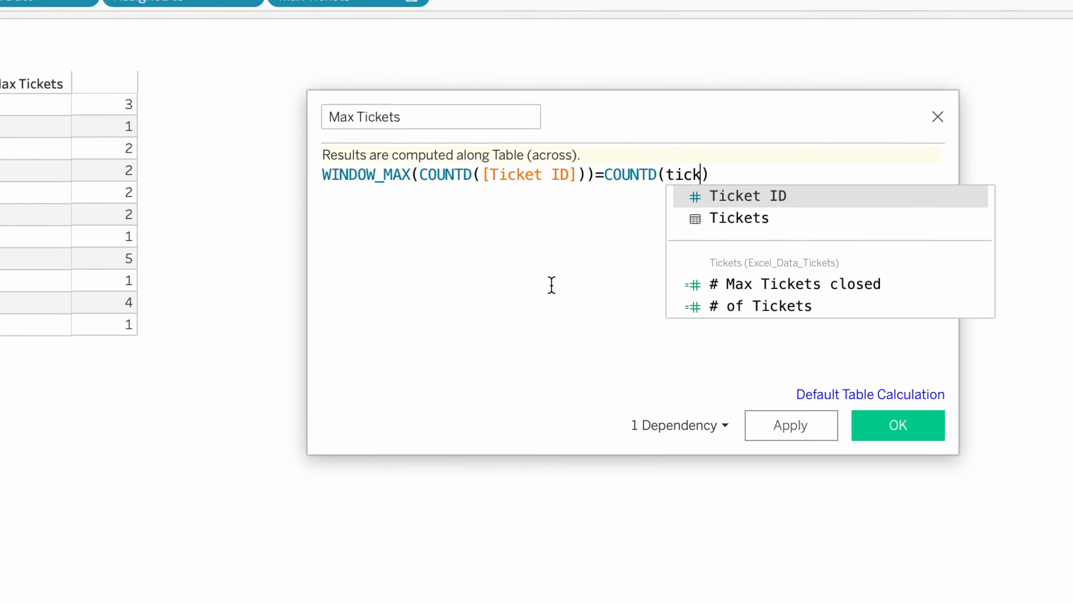
pyautogui.click(765, 194)
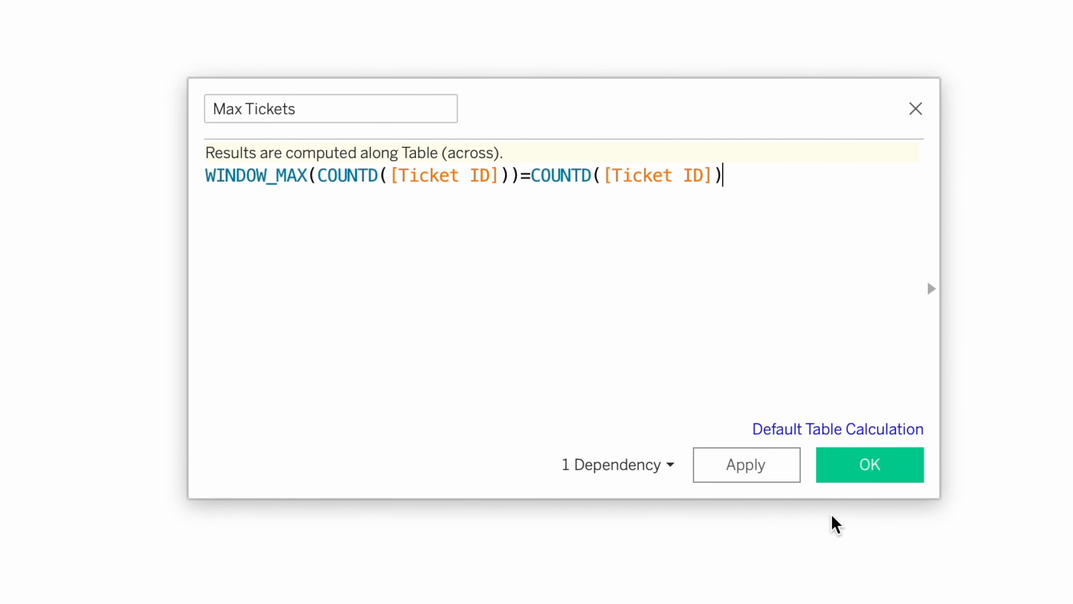
pyautogui.click(883, 461)
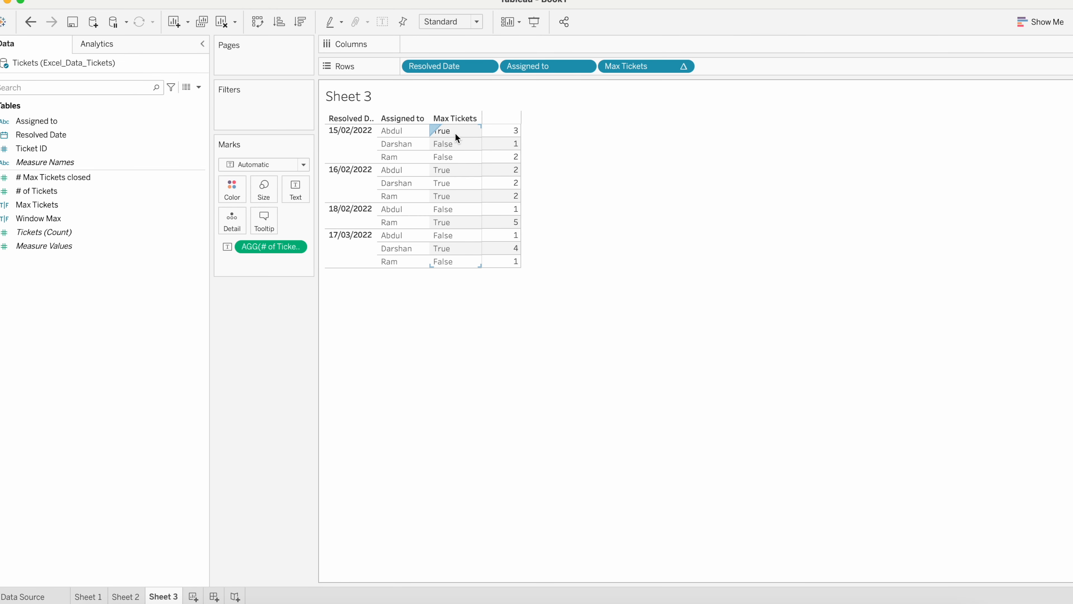
# Add Max Tickets as a filter on the sheet and keep only the value True
pyautogui.moveTo(503, 136)
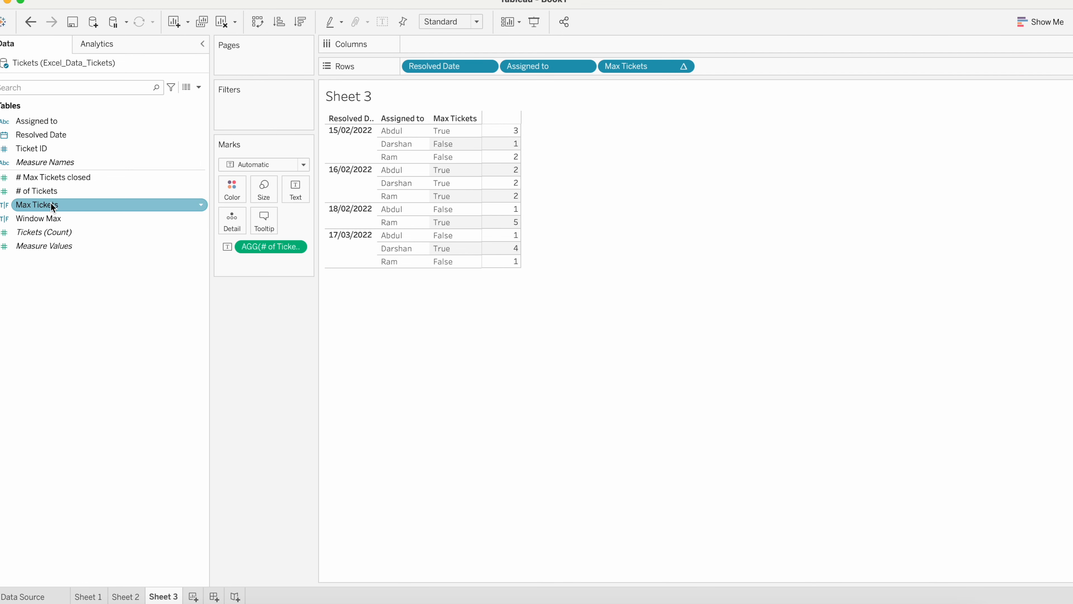
pyautogui.moveTo(49, 204); pyautogui.dragTo(236, 106)
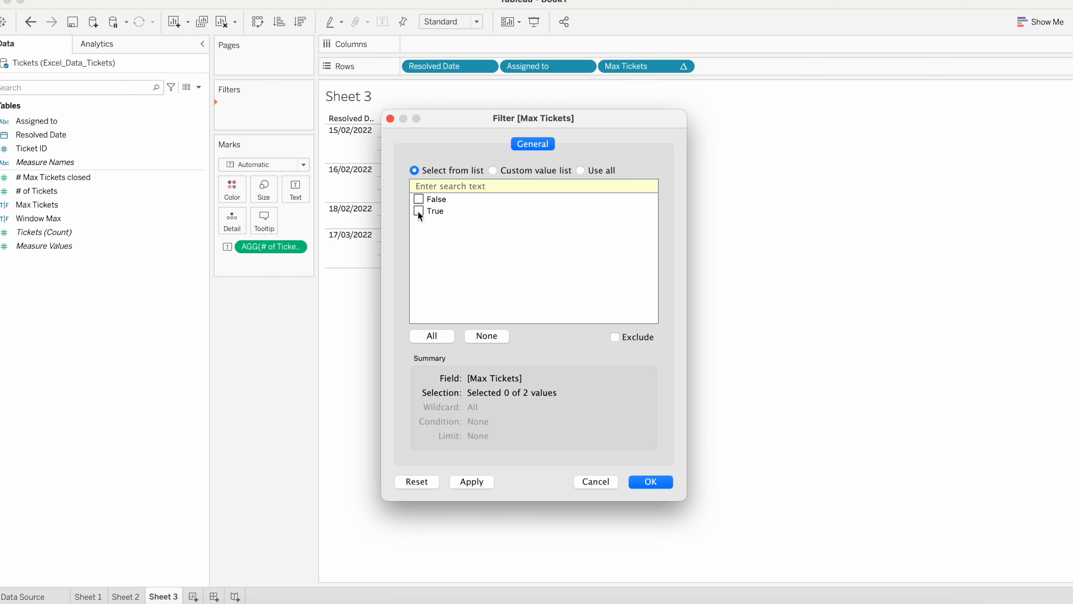
pyautogui.click(643, 482)
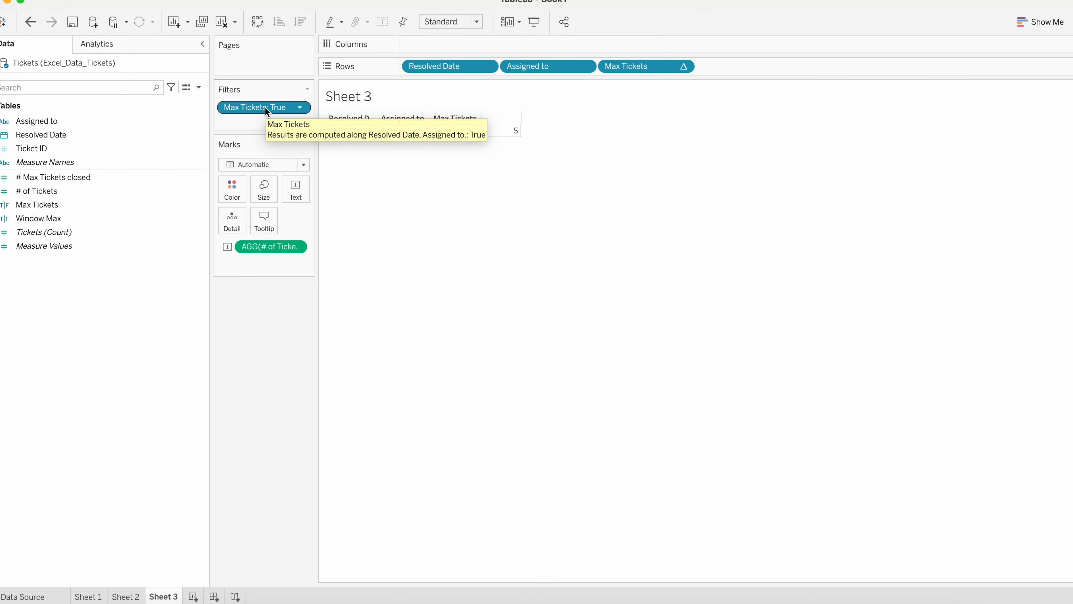
# Set the Max Tickets filter's table calculation to compute using specific dimensions, with Assigned to ticked and Resolved Date unticked
pyautogui.rightClick(265, 108)
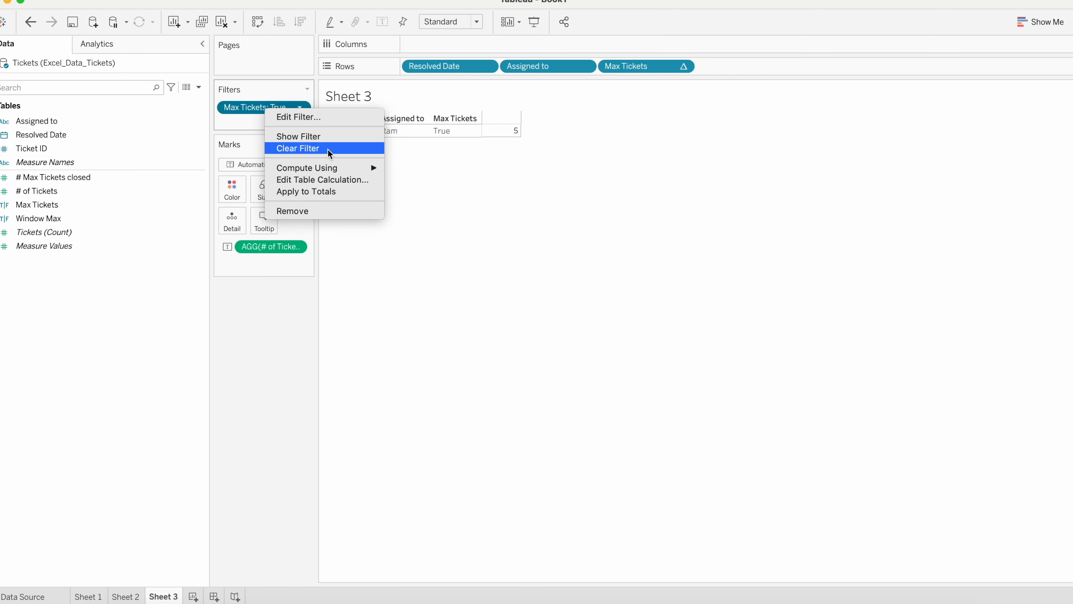
pyautogui.click(322, 179)
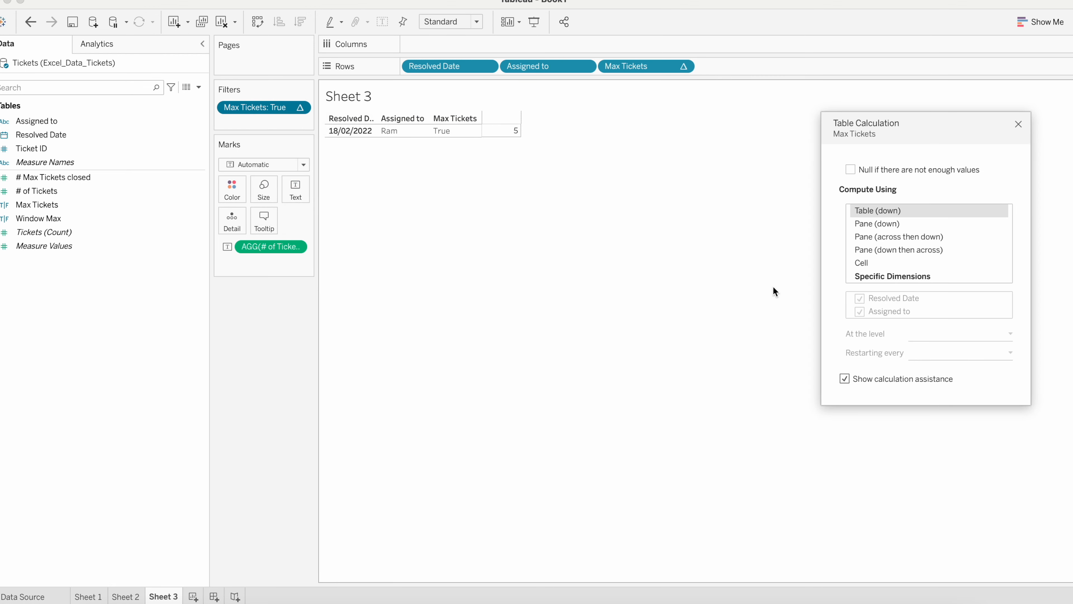
pyautogui.click(910, 276)
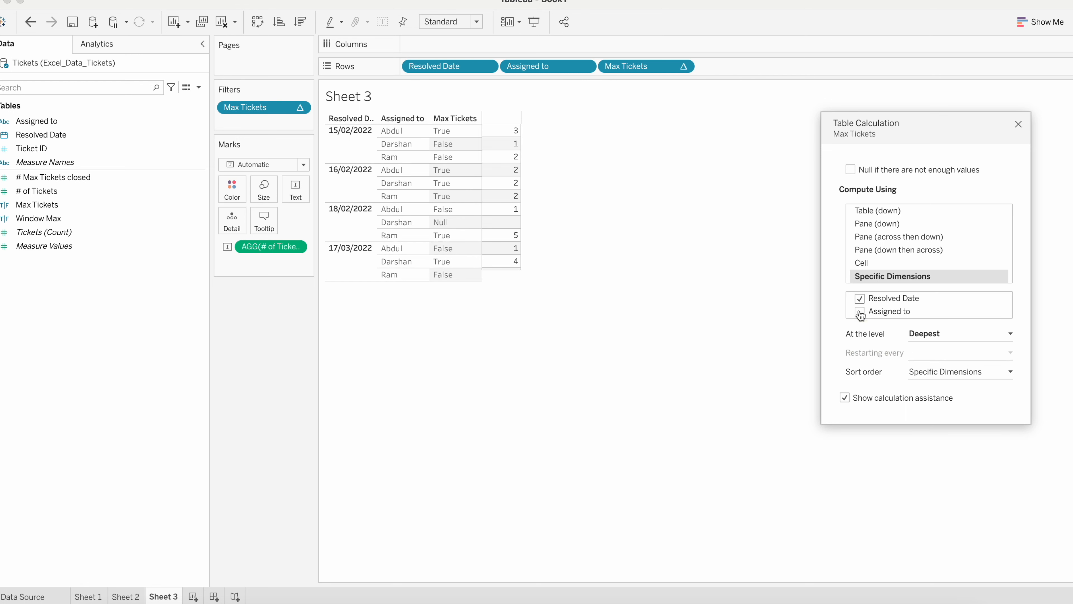
pyautogui.click(860, 299)
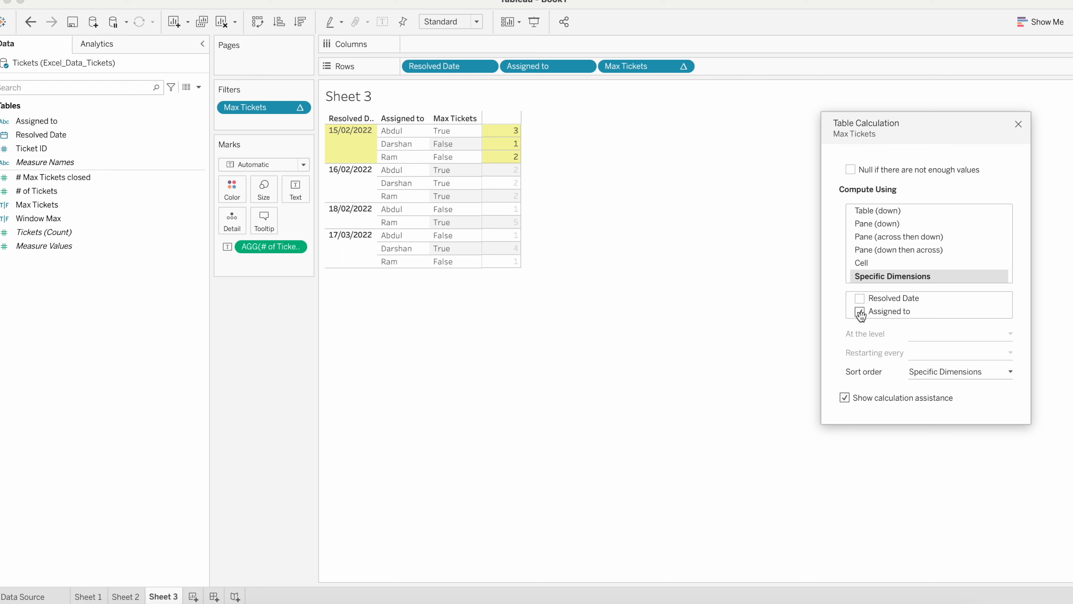
pyautogui.click(1018, 124)
# Edit the Max Tickets filter to exclude False so that only True stays selected
pyautogui.doubleClick(260, 109)
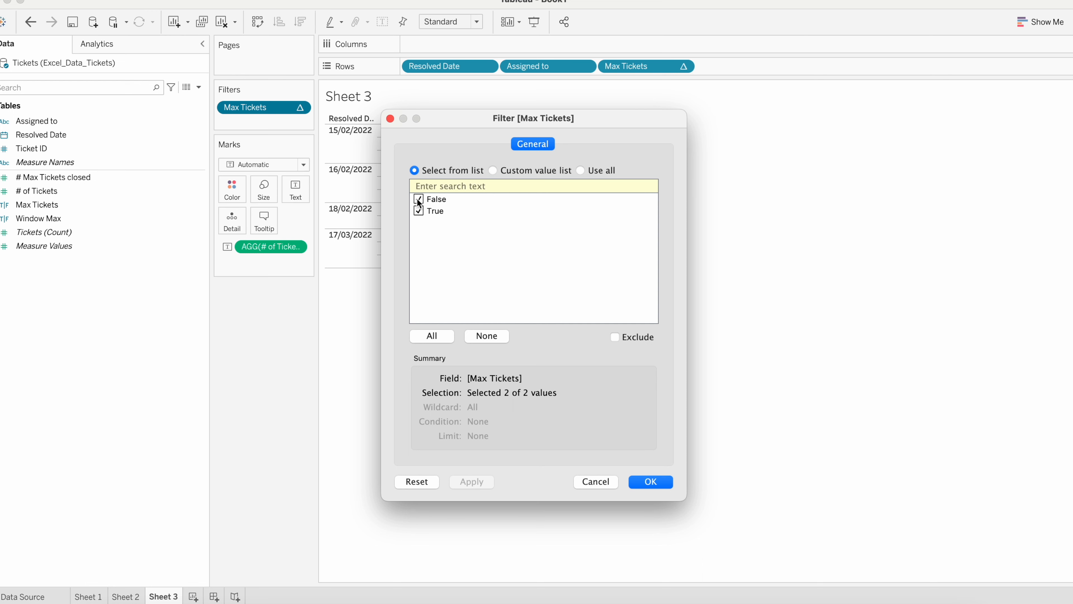
pyautogui.click(419, 199)
pyautogui.click(648, 482)
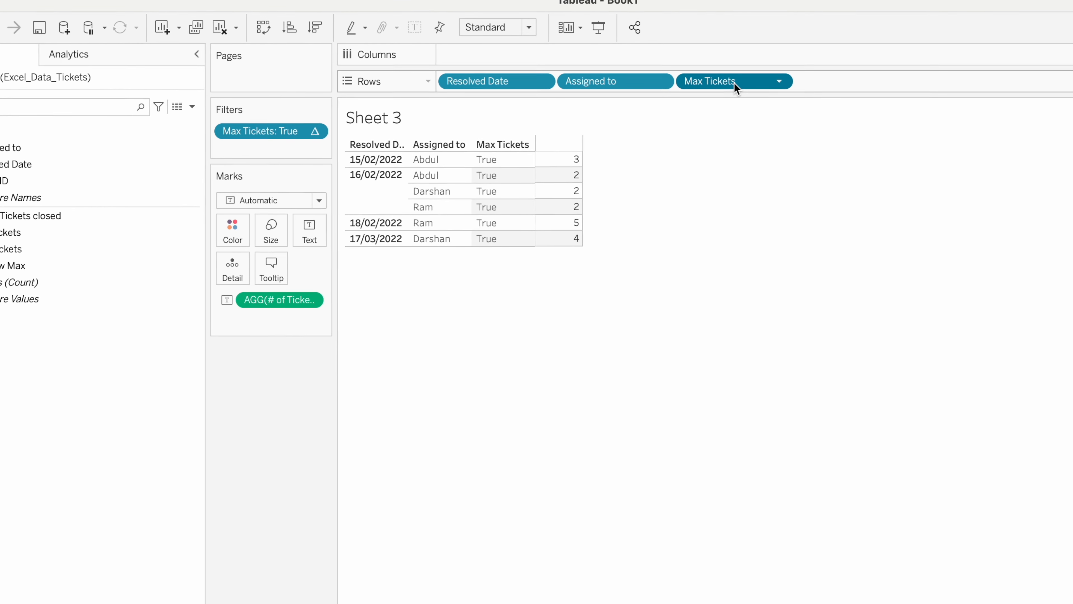
# Remove Max Tickets from Rows, keeping only Resolved Date and Assigned to there
pyautogui.moveTo(735, 83); pyautogui.dragTo(270, 492)
pyautogui.moveTo(272, 533); pyautogui.dragTo(273, 537)
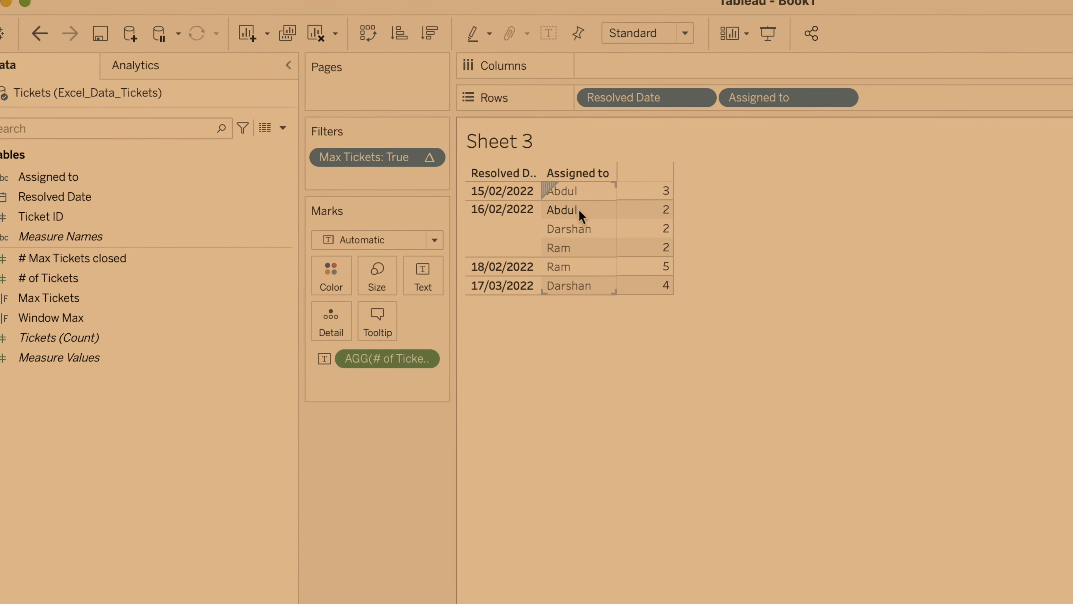
pyautogui.moveTo(666, 238)
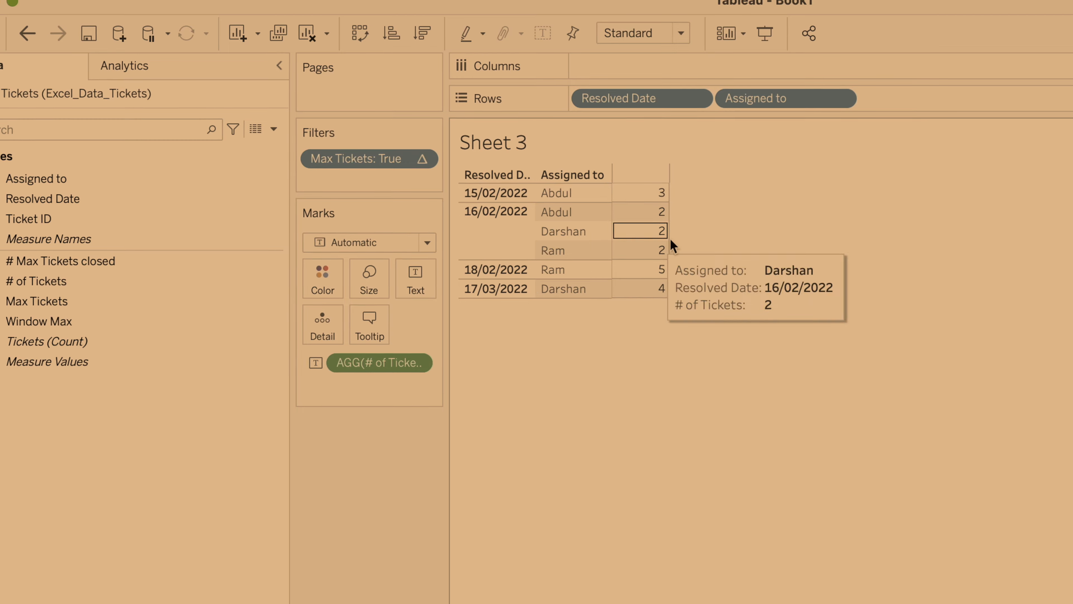